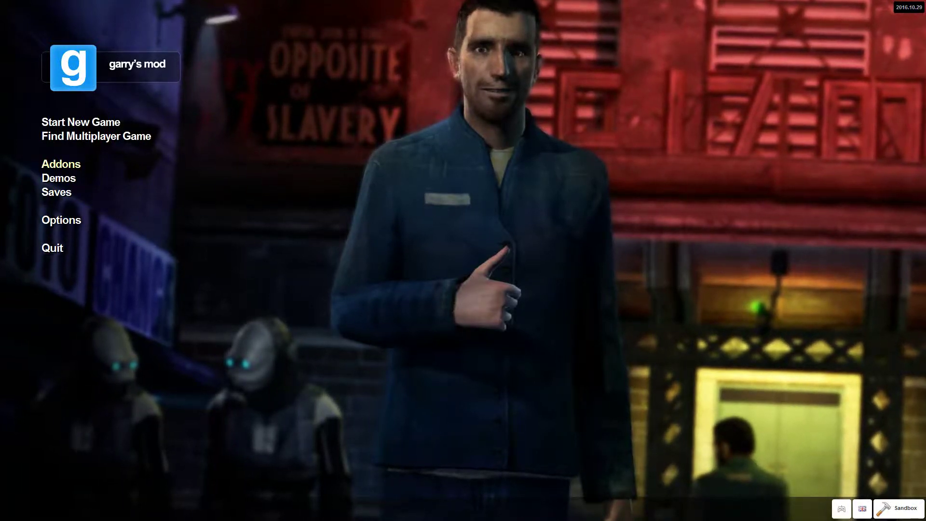
View the subscribed addons in the game's built-in addon list and return to the main menu
click(60, 164)
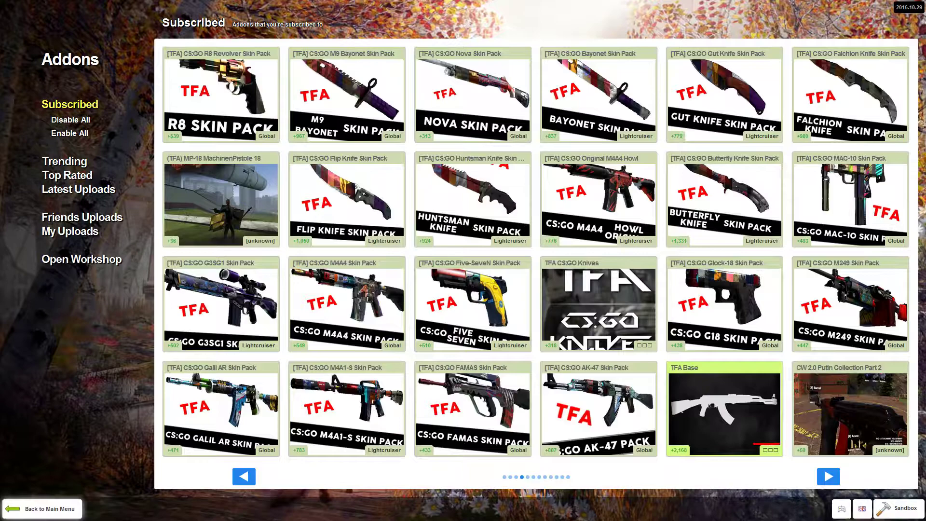
key(Escape)
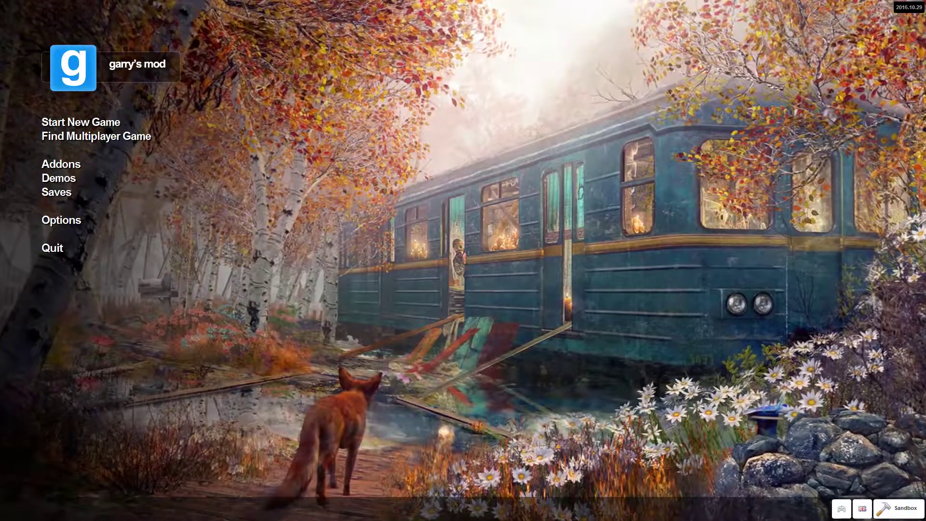
Open the developer console and run addon_manager to launch the Simple Addon Manager
key(grave)
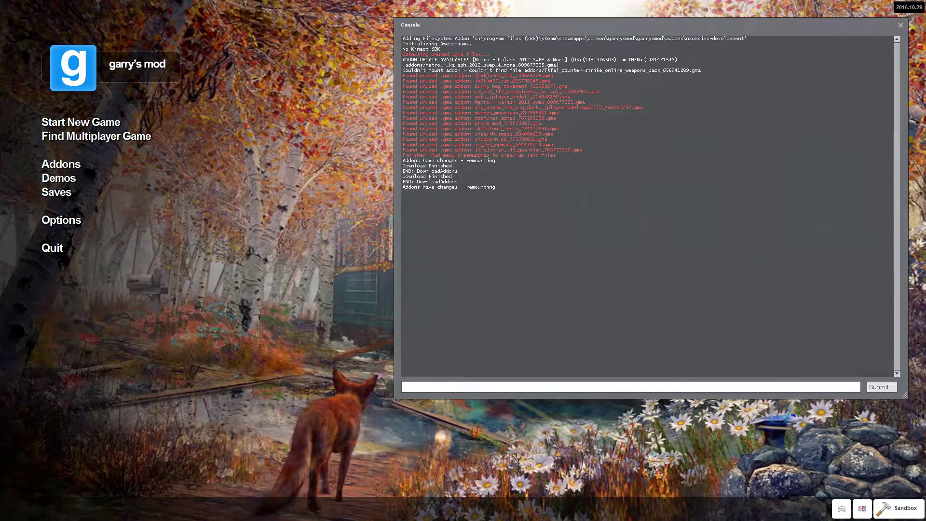
text(addo)
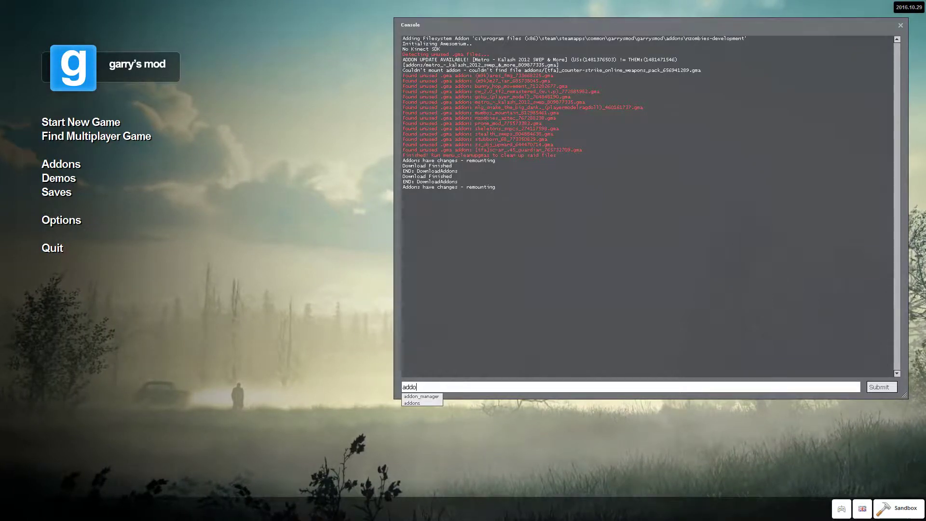
key(Tab)
key(Return)
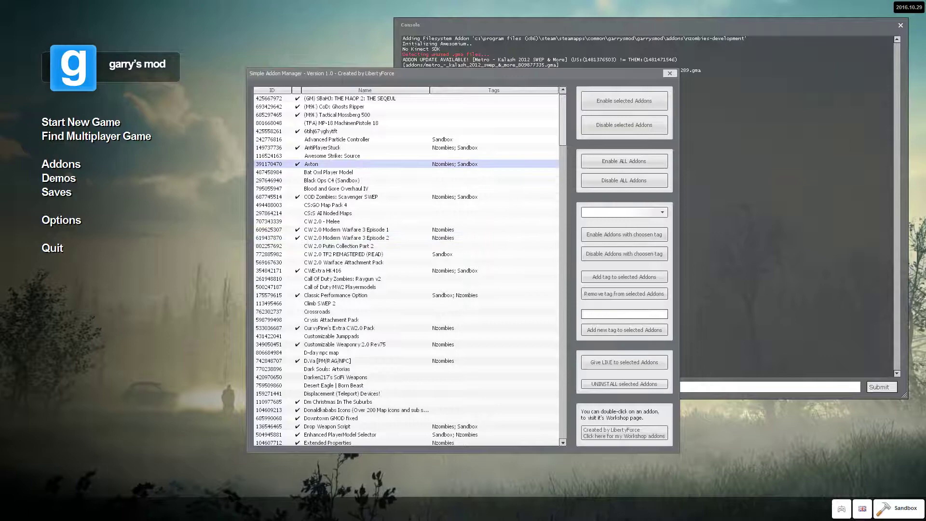
Look through the Simple Addon Manager's full addon list and its available tag choices
scroll(405, 218, down, 9)
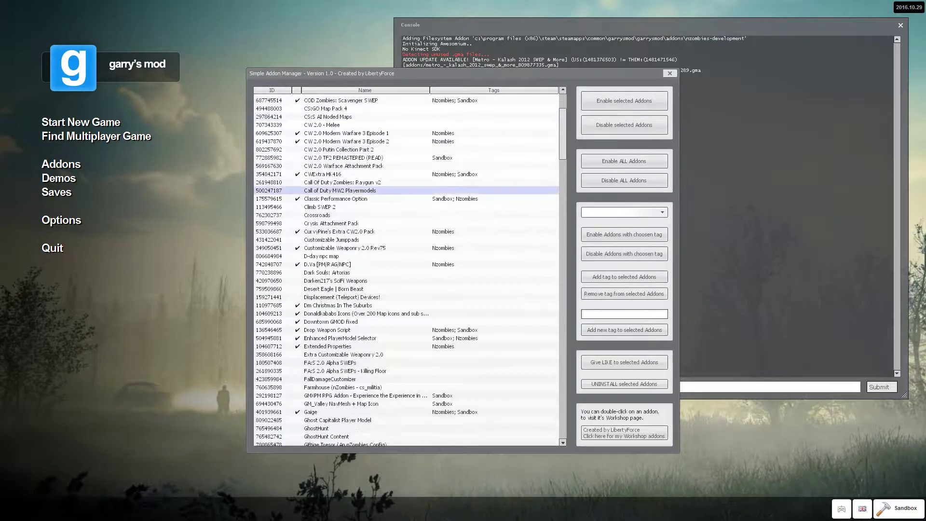
scroll(405, 217, down, 20)
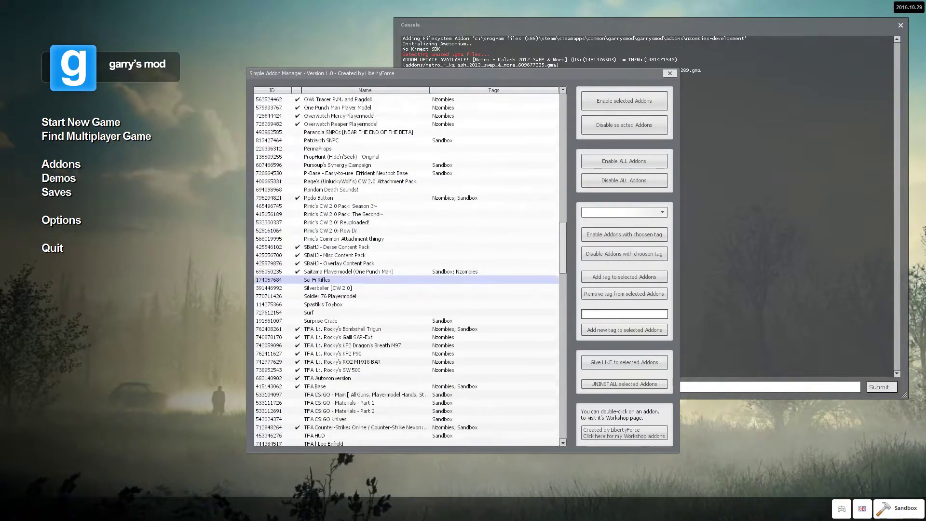
scroll(405, 250, down, 20)
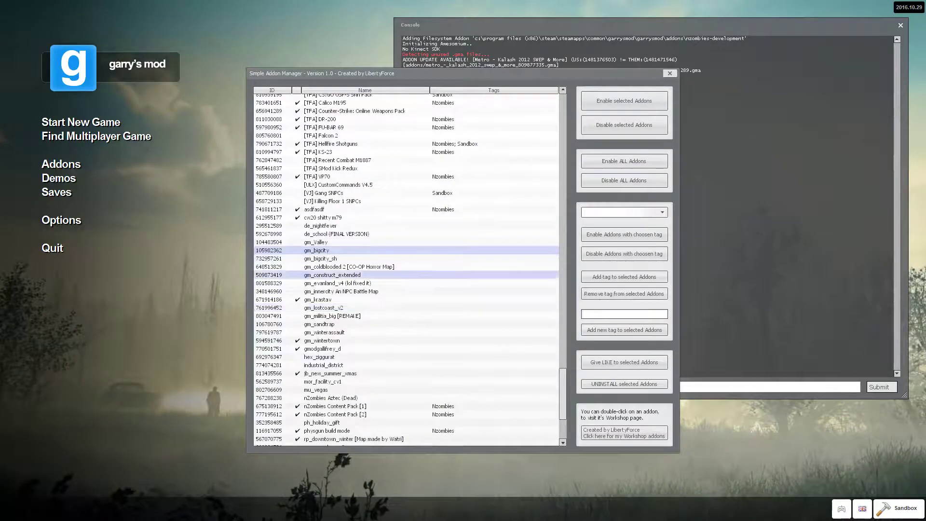
click(624, 212)
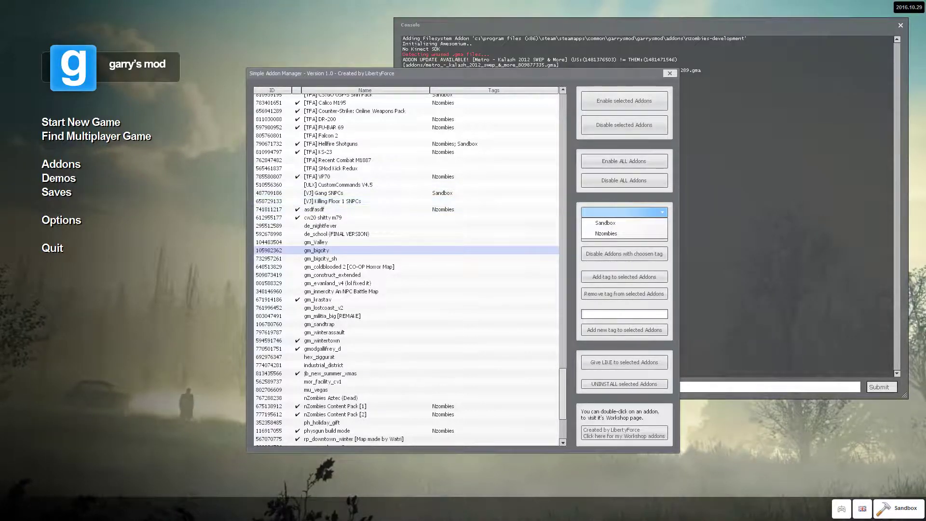
key(Escape)
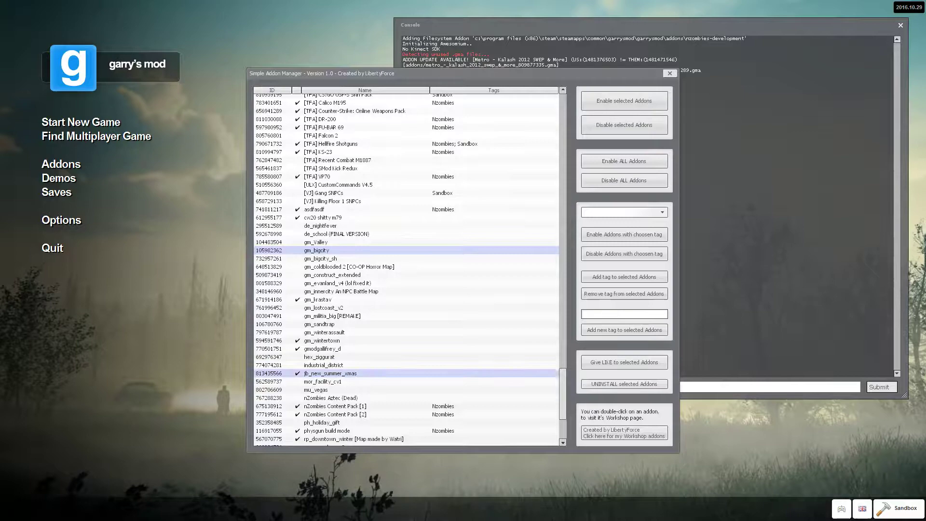
scroll(366, 333, up, 20)
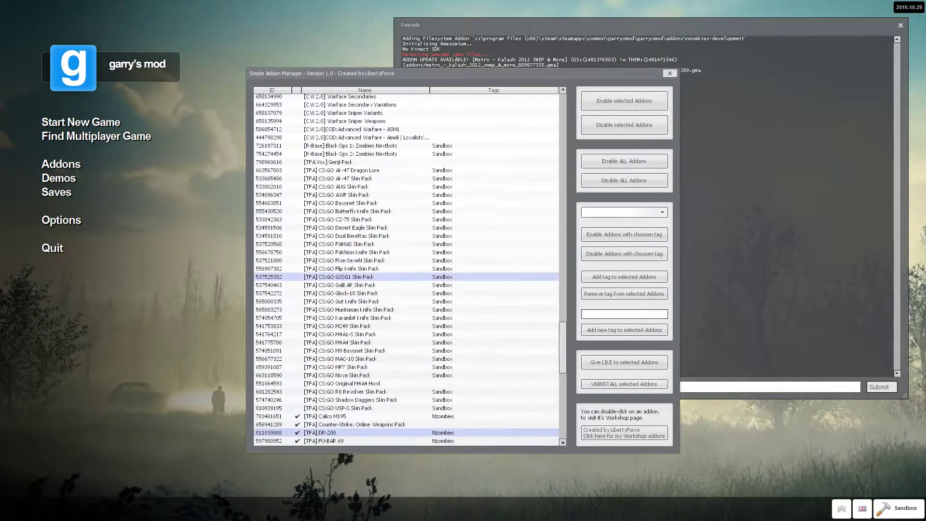
scroll(405, 270, up, 20)
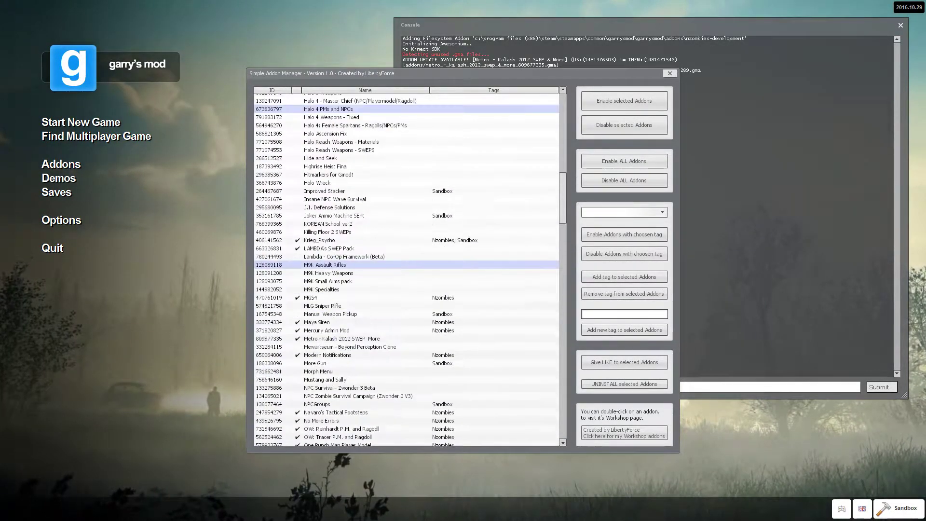
scroll(405, 270, up, 13)
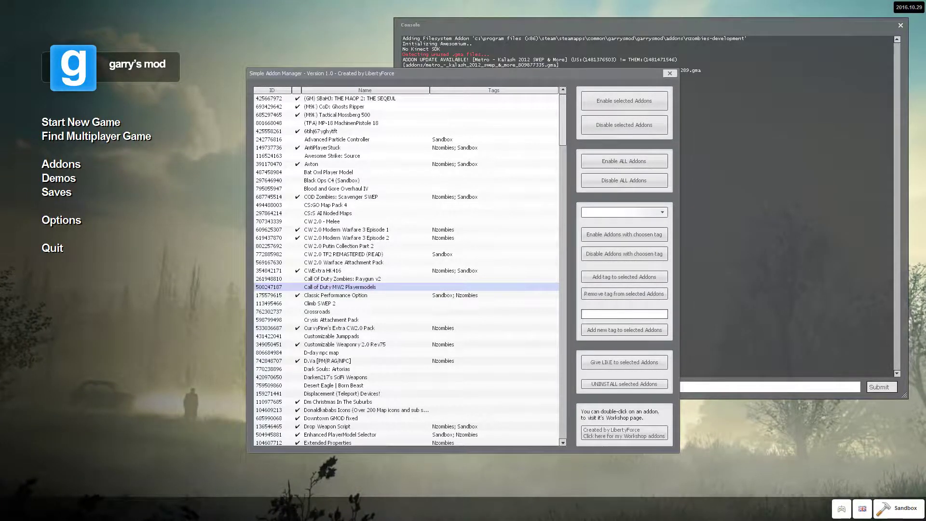
drag(434, 73, 338, 43)
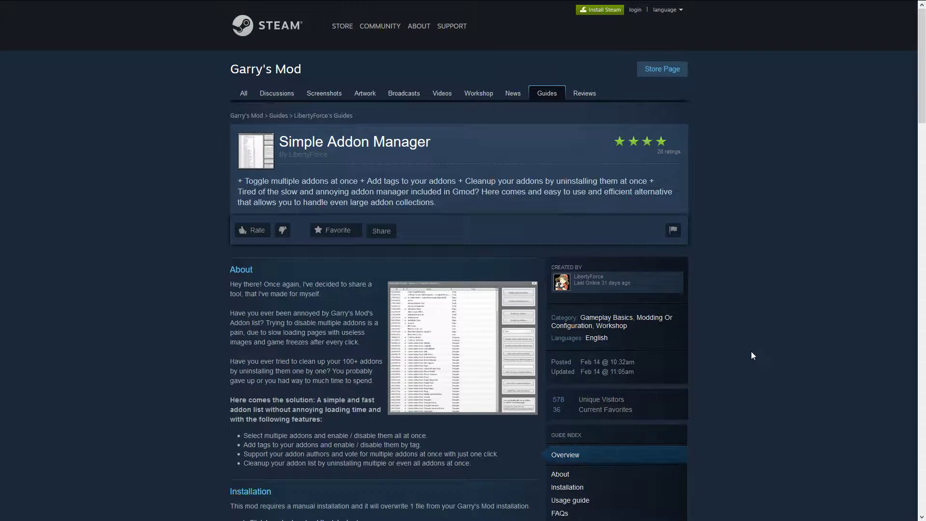
Review the Simple Addon Manager guide on Steam and continue to its external GitHub release page
scroll(752, 211, down, 6)
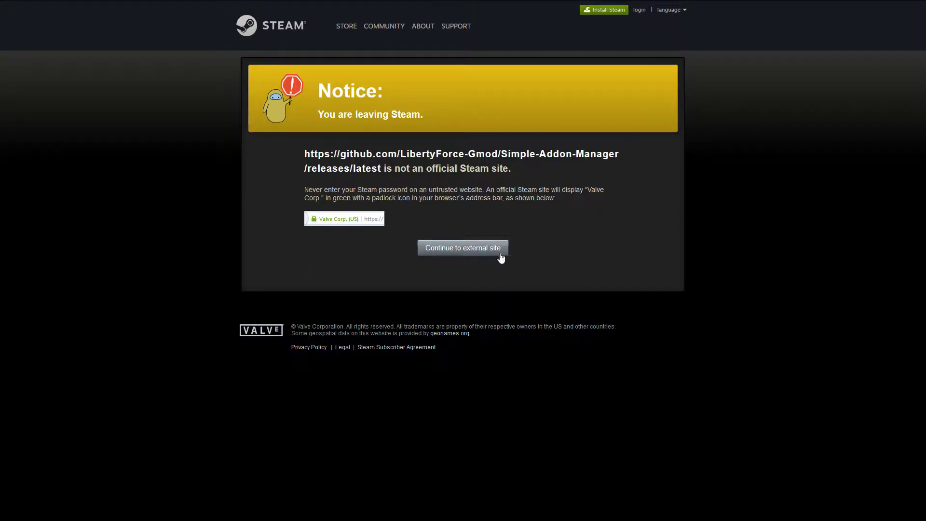
click(488, 254)
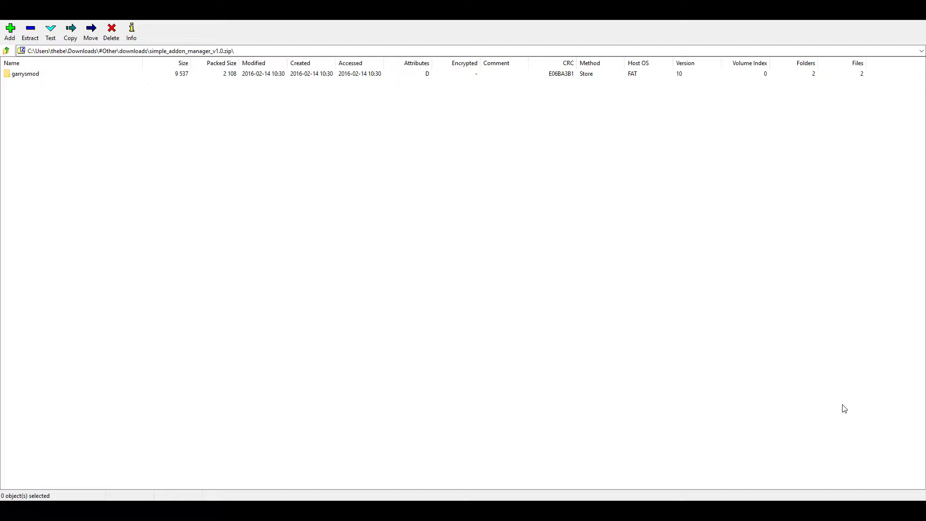
Inspect the garrysmod folder and its lua subfolder in simple_addon_manager_v1.0.zip, and return to the archive's root
double_click(23, 76)
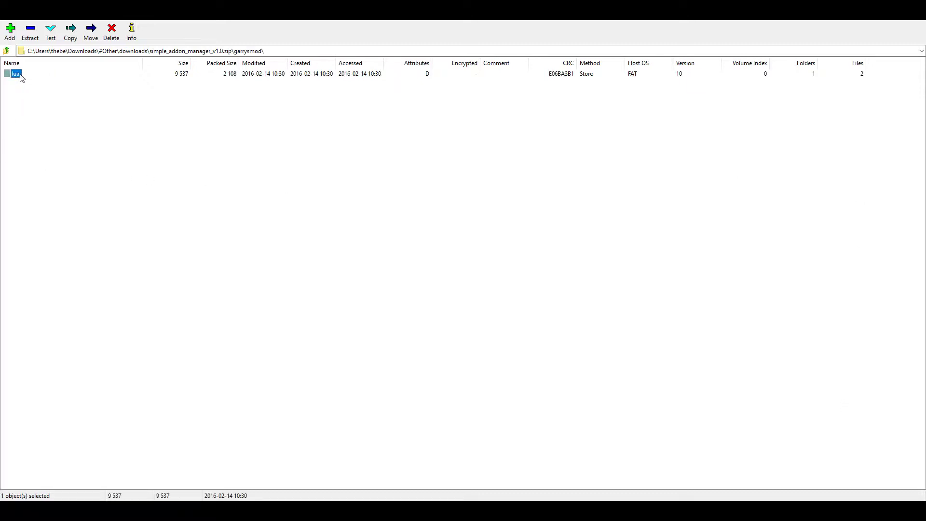
double_click(23, 76)
click(7, 51)
click(6, 51)
click(16, 93)
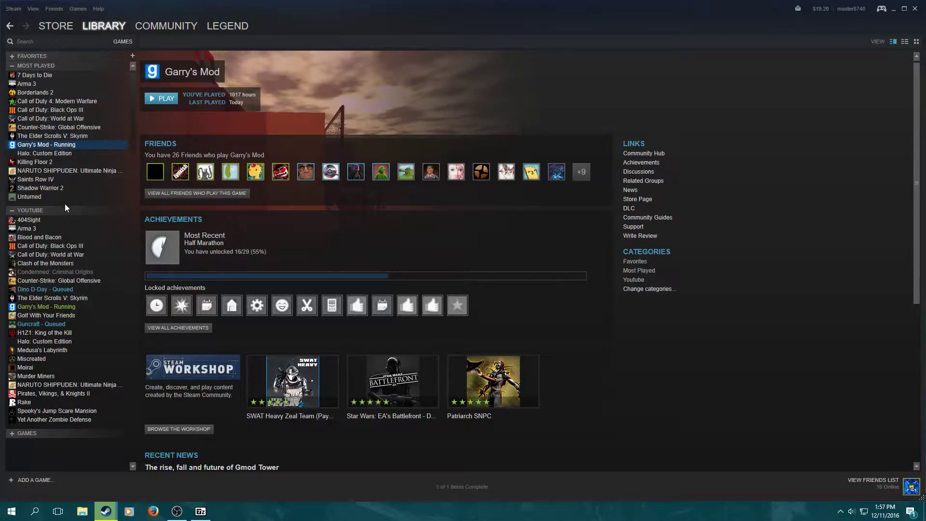
Open Garry's Mod's local files folder from its properties in the Steam library, and maximize the folder window
right_click(29, 146)
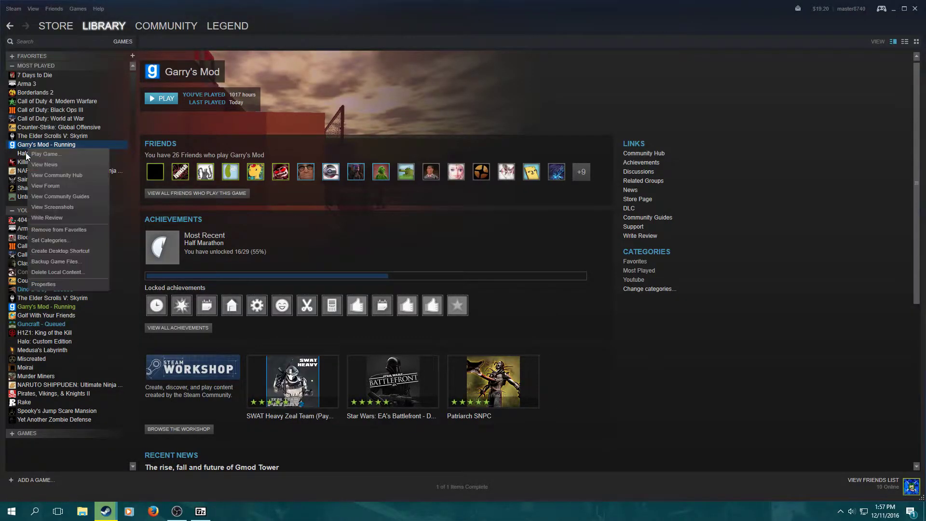
click(39, 285)
drag(107, 165, 228, 175)
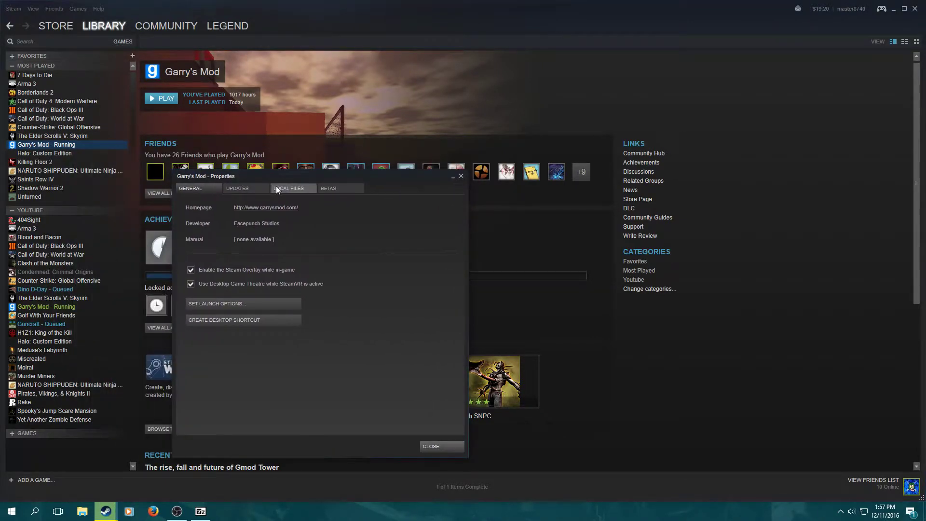
click(277, 188)
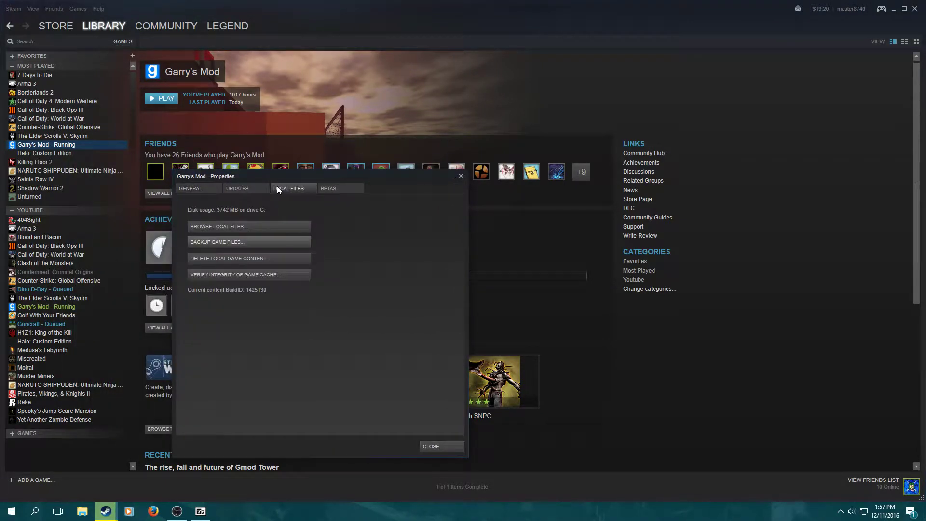
click(289, 227)
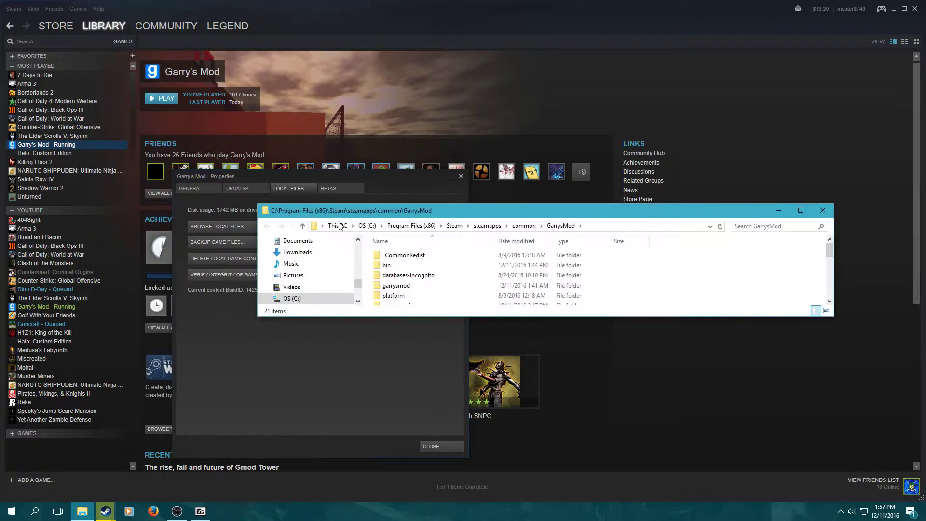
click(798, 210)
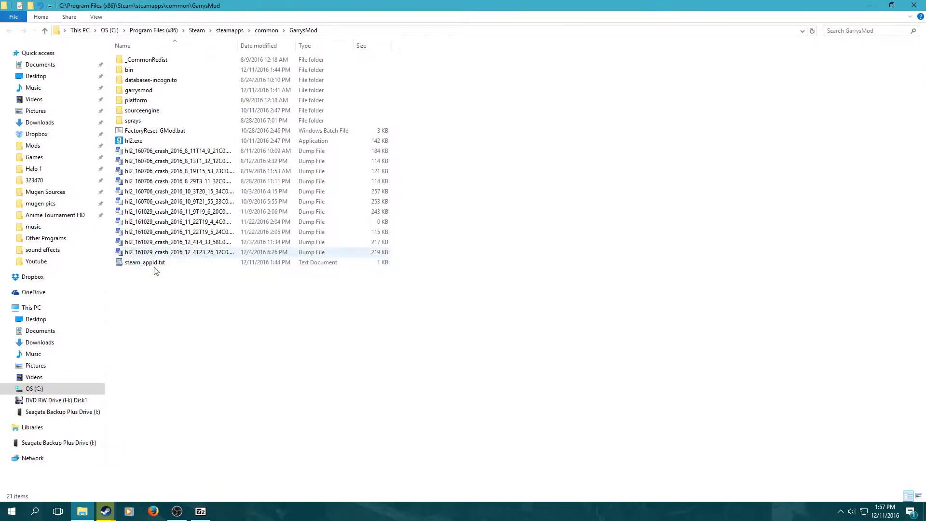
Place the 7-Zip archive beside the GarrysMod folder and copy its garrysmod folder there, replacing the existing files
click(201, 511)
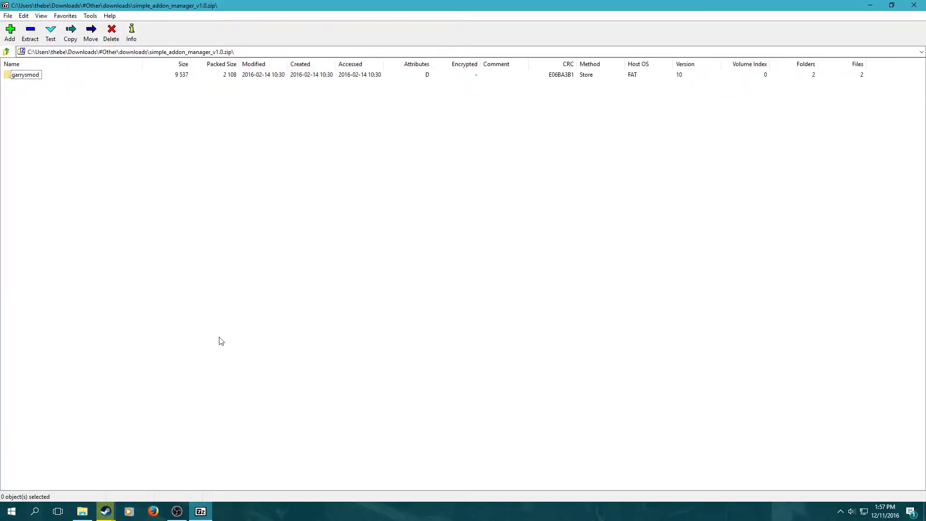
drag(248, 15, 924, 327)
click(227, 227)
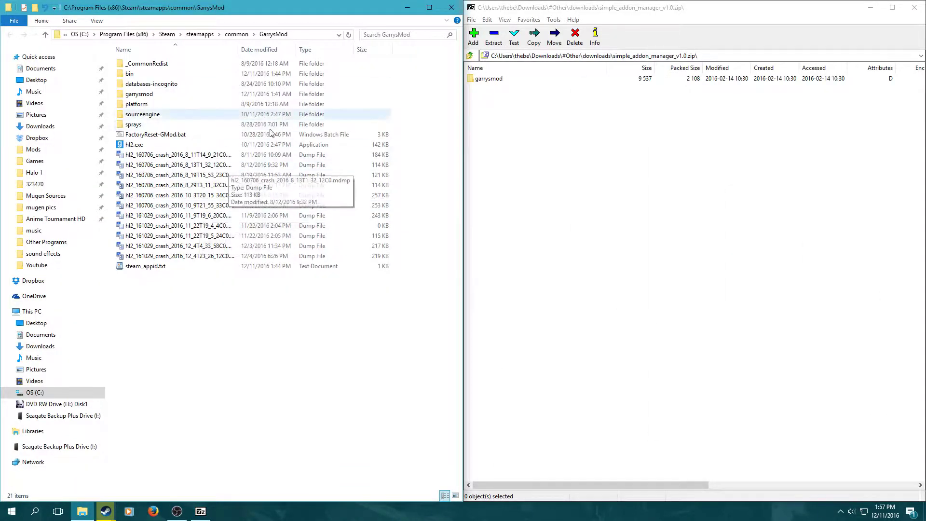
drag(487, 83, 247, 366)
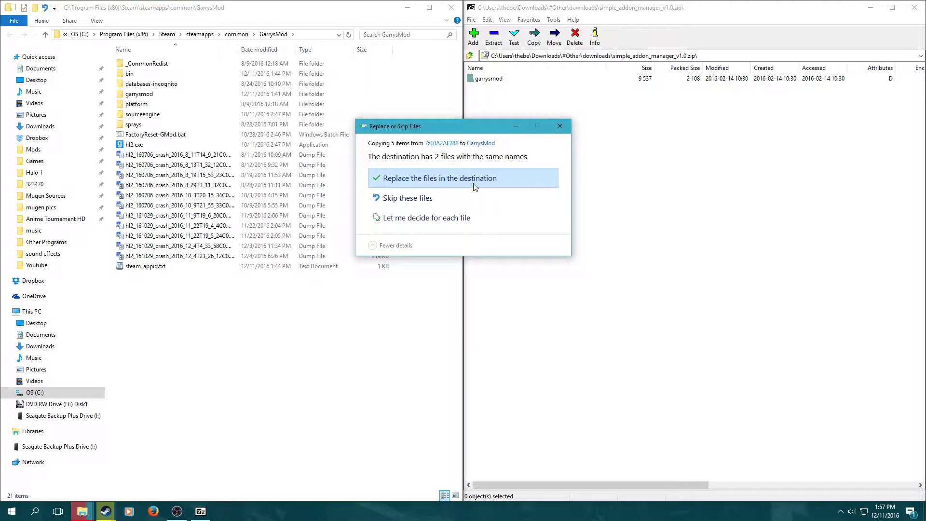
click(475, 178)
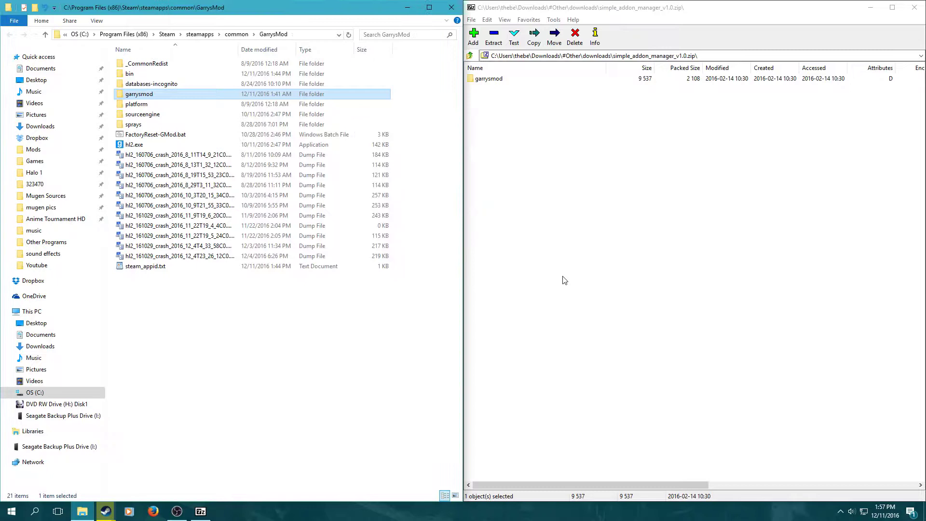
Close the 7-Zip archive window and the Garry's Mod properties dialog
click(197, 330)
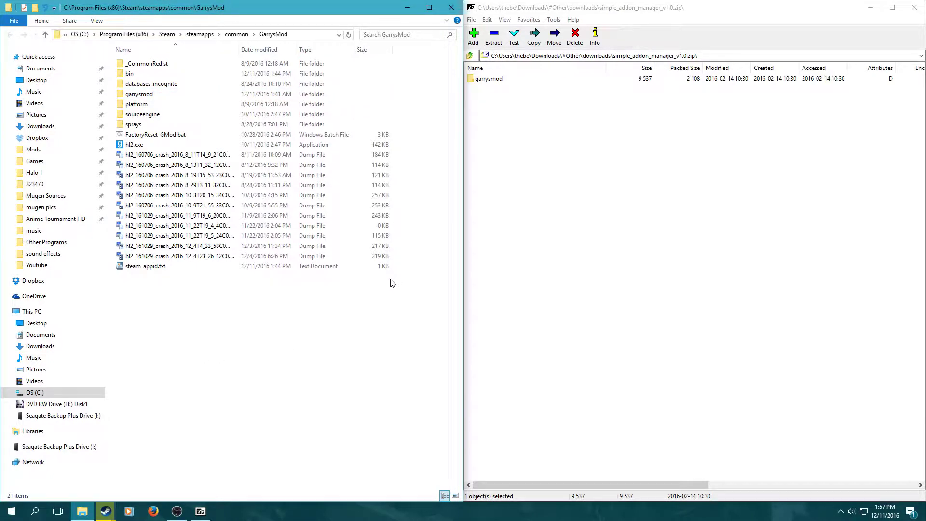
click(568, 232)
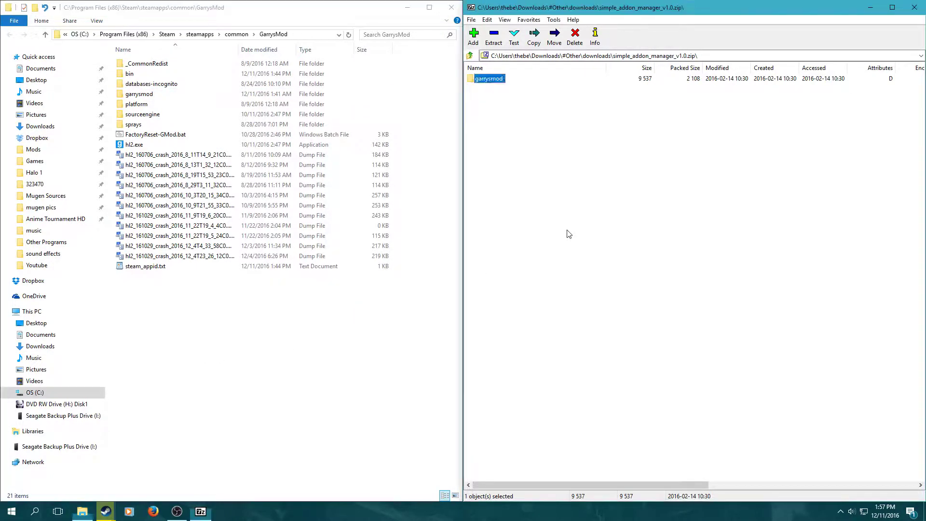
click(919, 12)
click(437, 449)
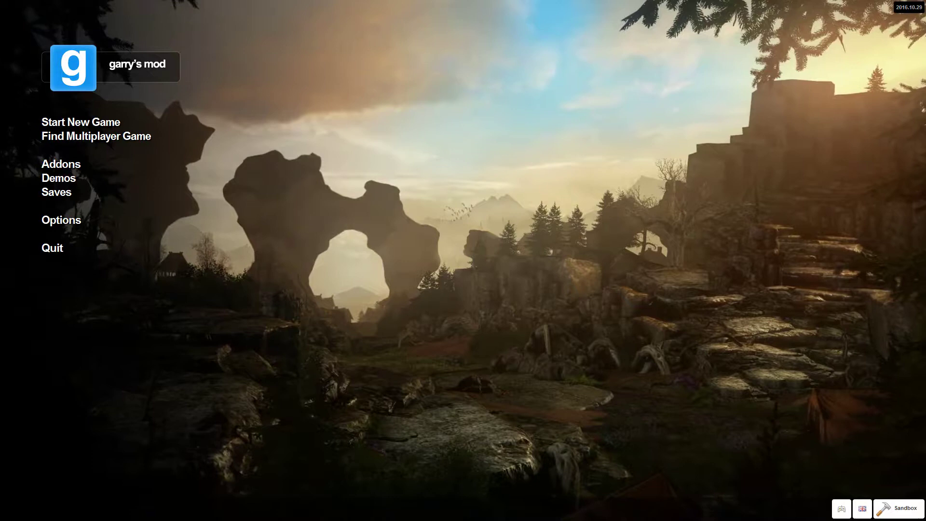
Switch back to Garry's Mod, run addon_manager in the console and browse the addon list
key(grave)
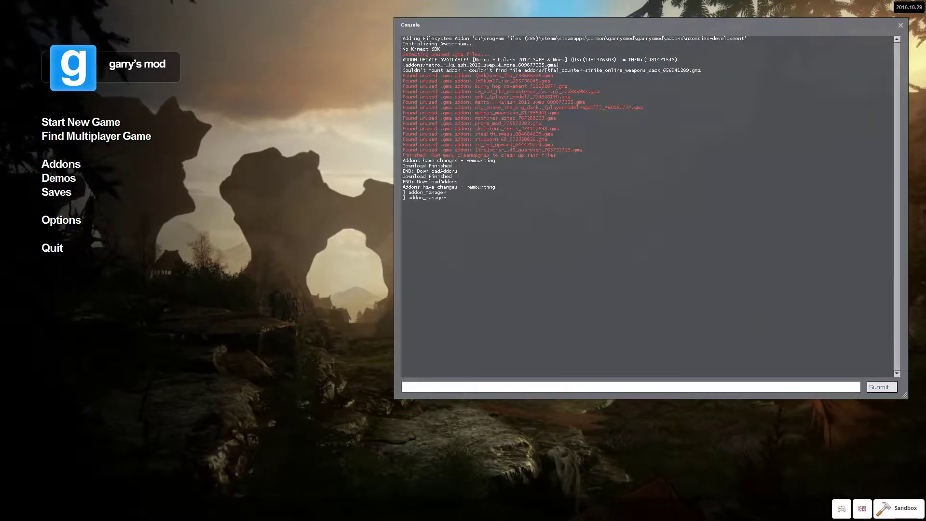
text(addon)
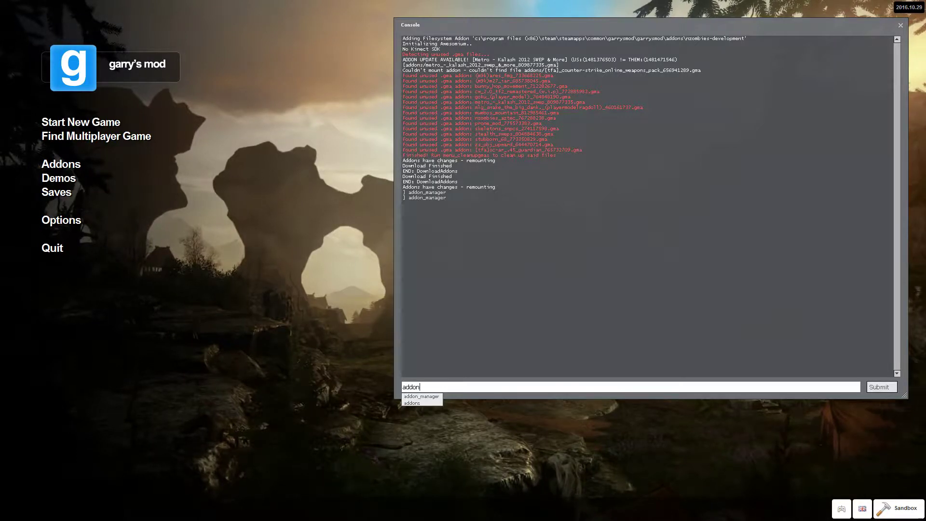
key(Tab)
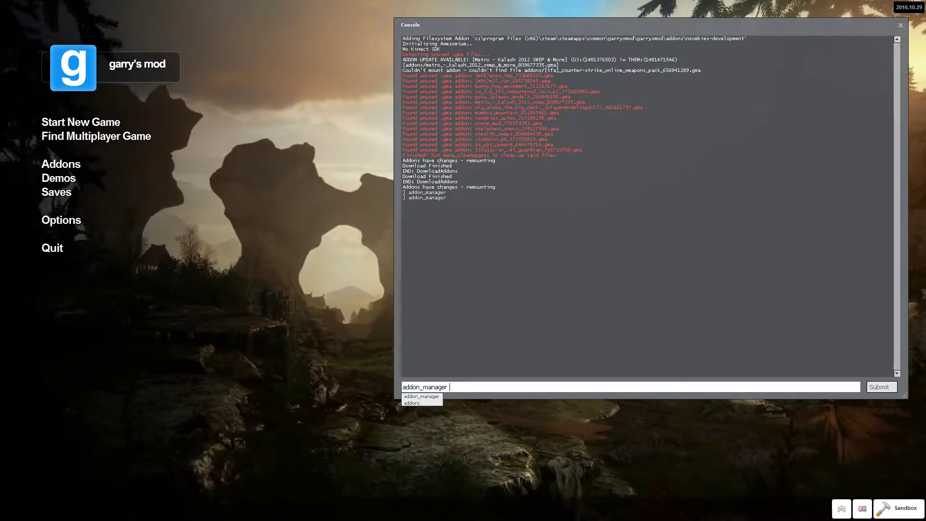
key(Return)
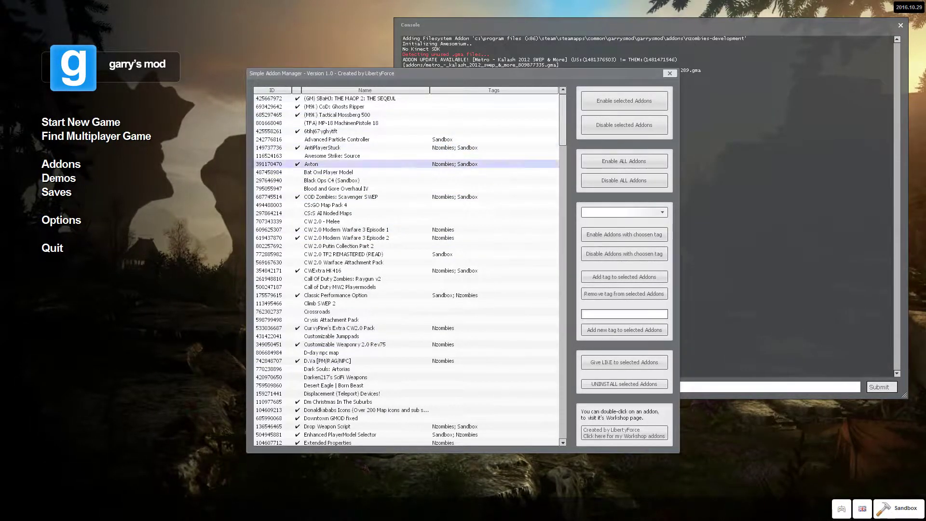
scroll(337, 172, down, 20)
scroll(337, 273, down, 5)
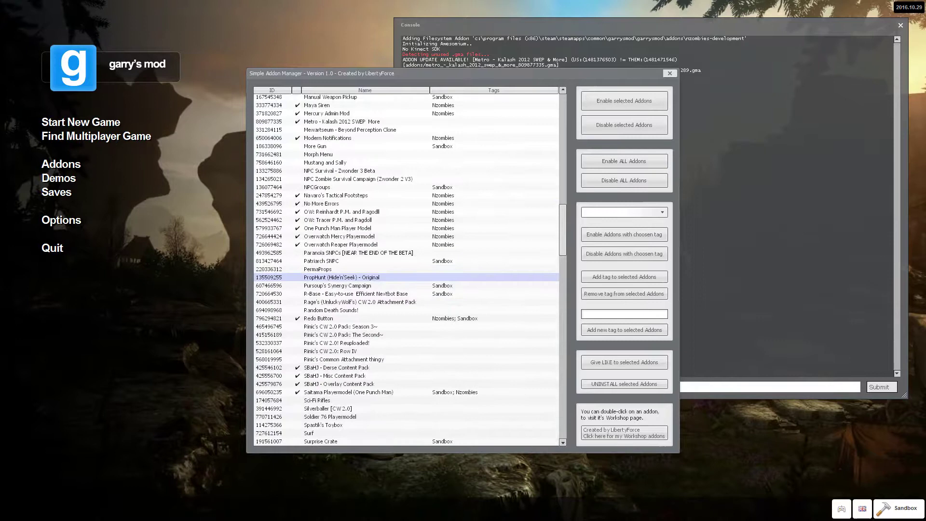
Select the Advanced Particle Controller addon and try out the Nzombies and Sandbox choices in the tag selection
scroll(337, 269, up, 20)
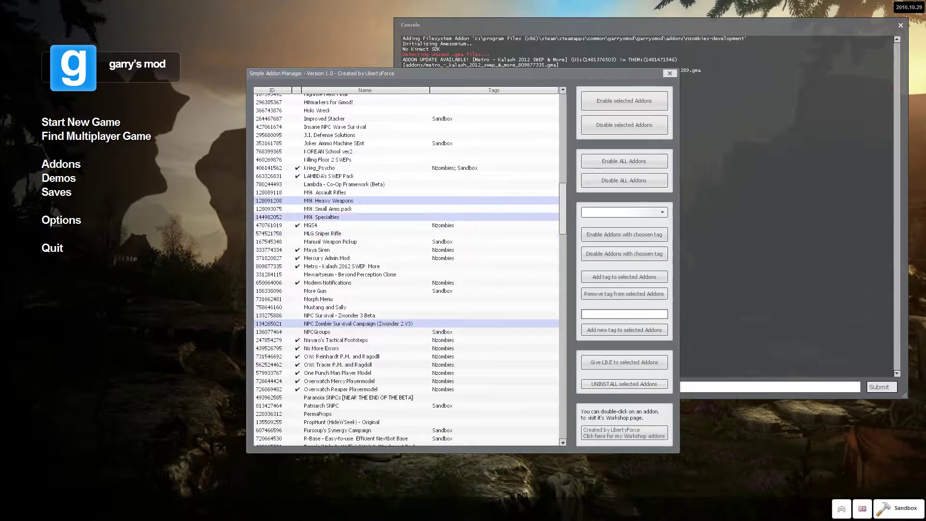
scroll(337, 243, up, 10)
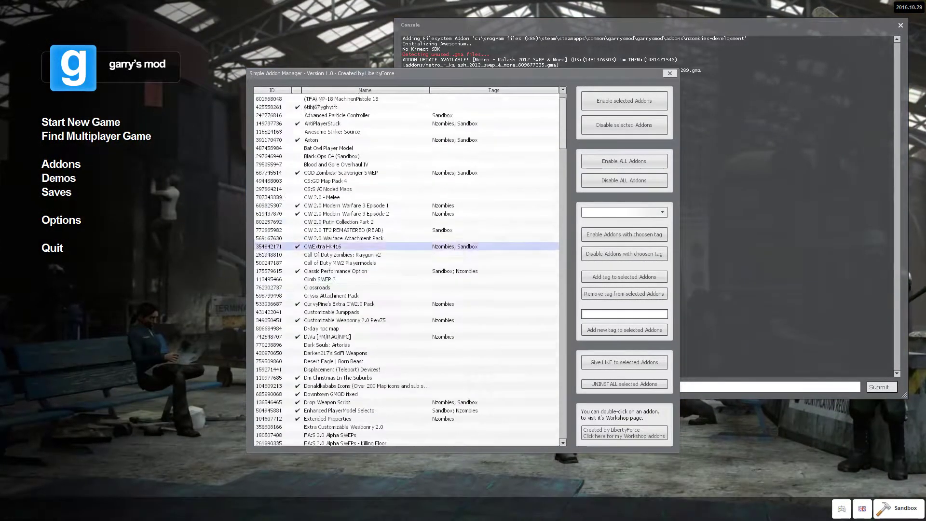
click(337, 140)
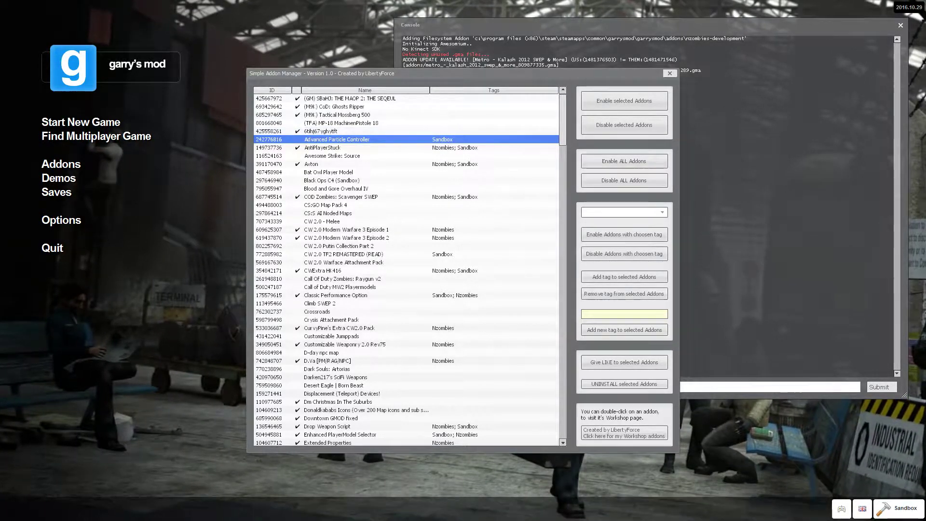
click(624, 212)
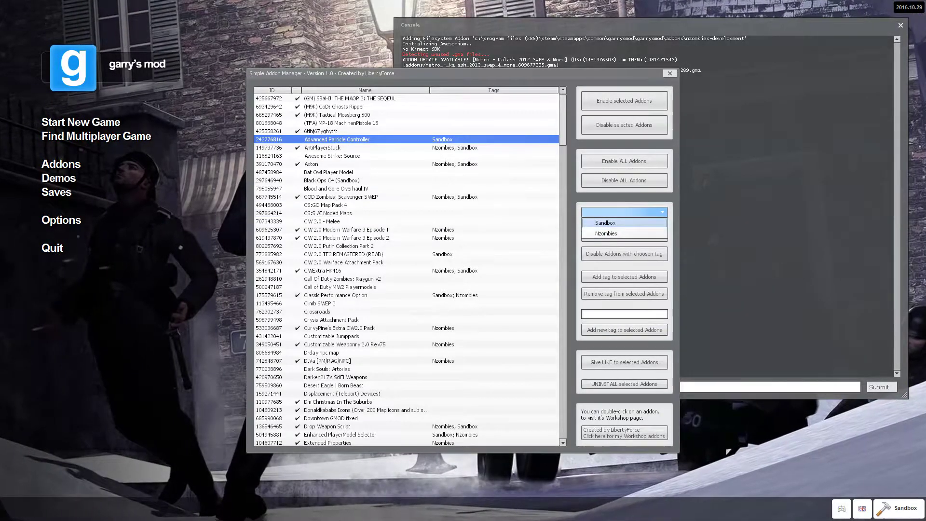
click(606, 233)
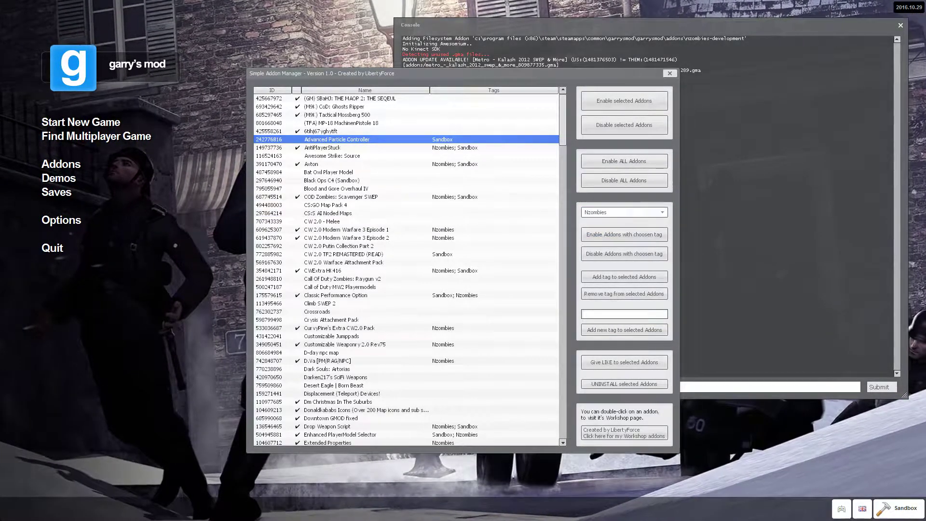
click(621, 212)
click(605, 222)
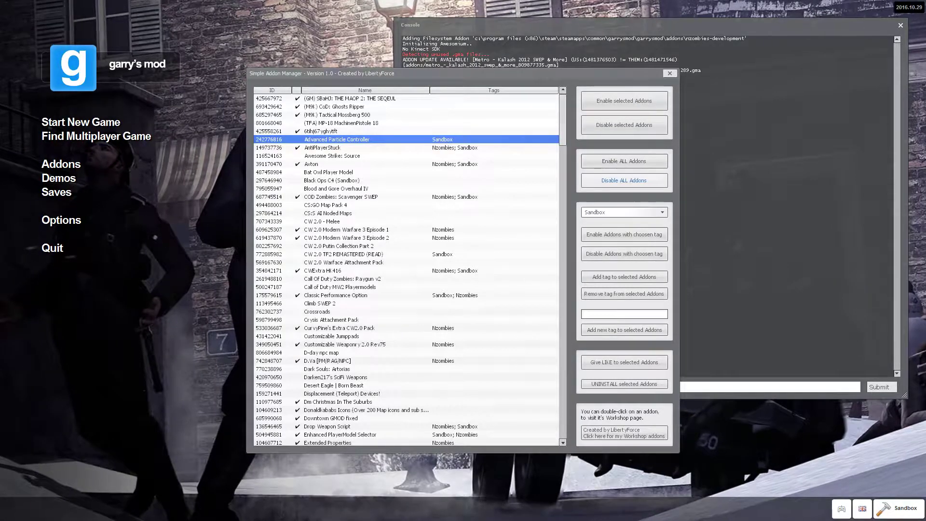
Disable all addons, enable only those tagged Sandbox, and check the addon list
click(623, 180)
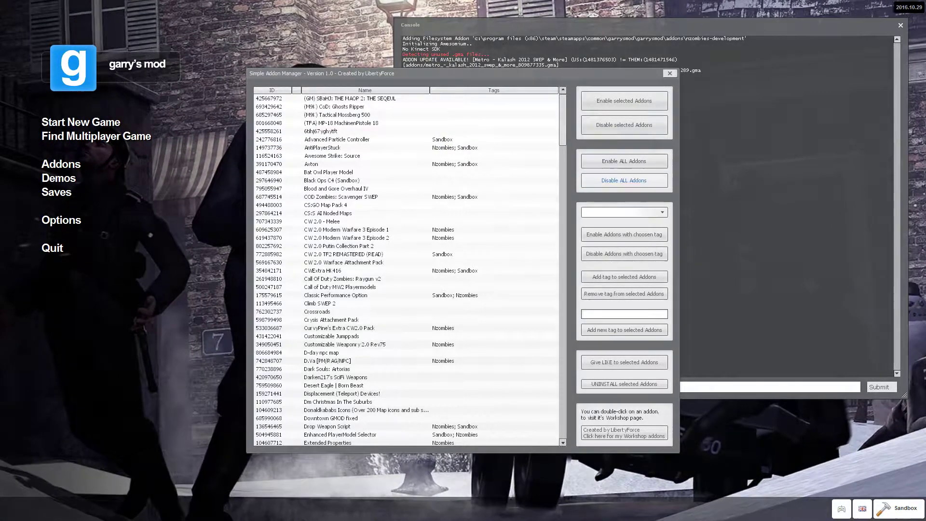
click(646, 212)
click(605, 223)
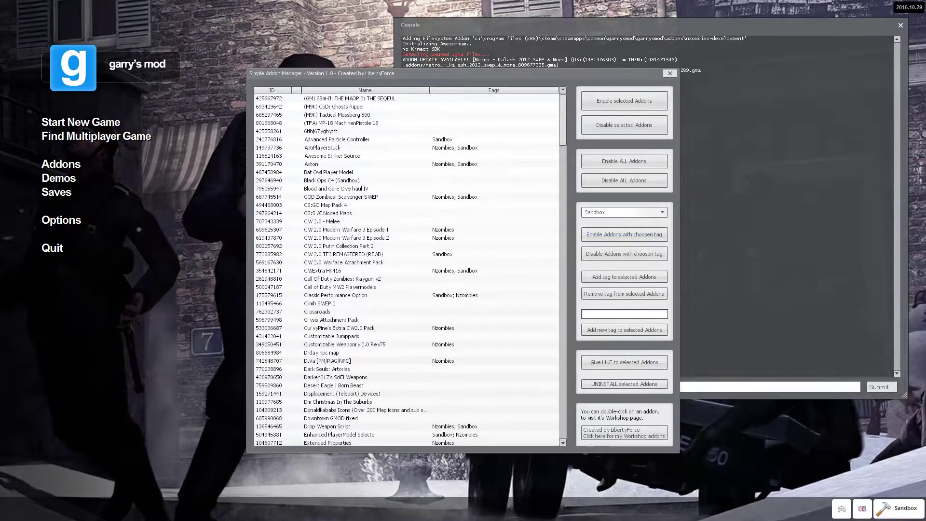
click(624, 234)
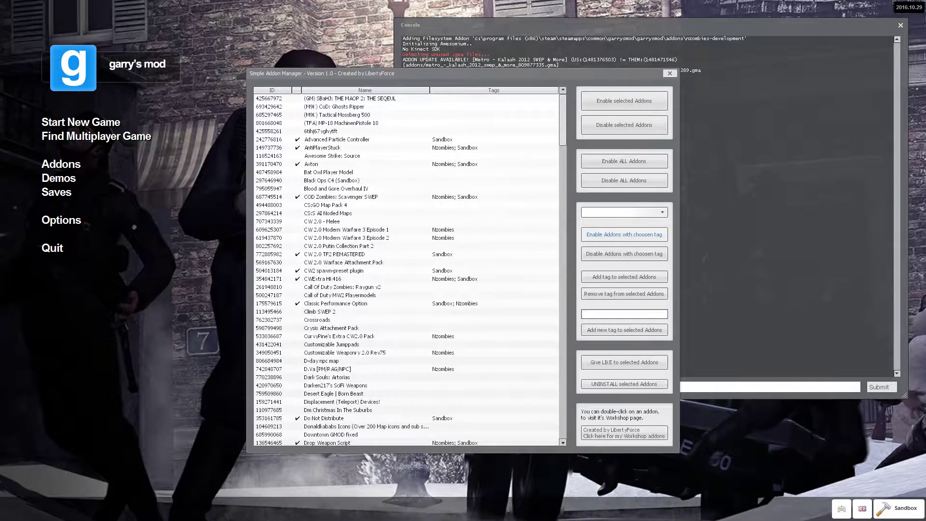
scroll(405, 311, down, 20)
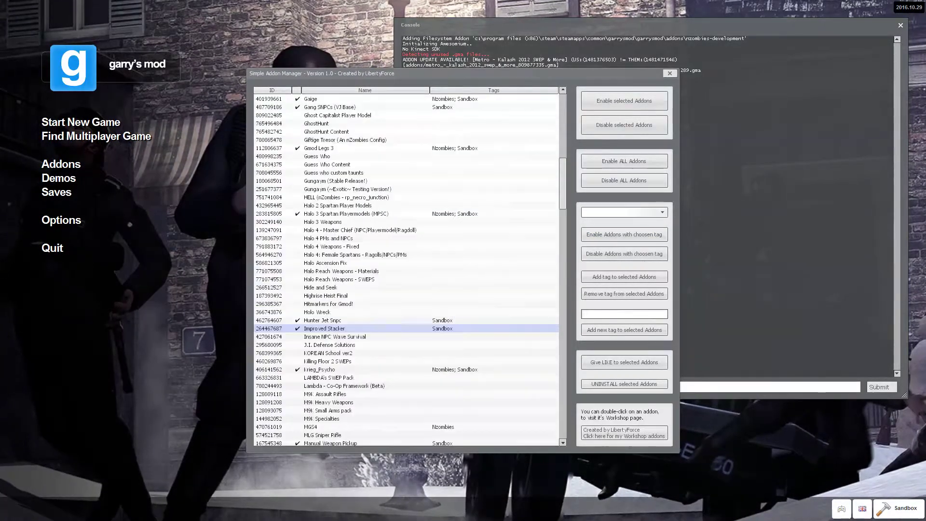
scroll(405, 311, down, 15)
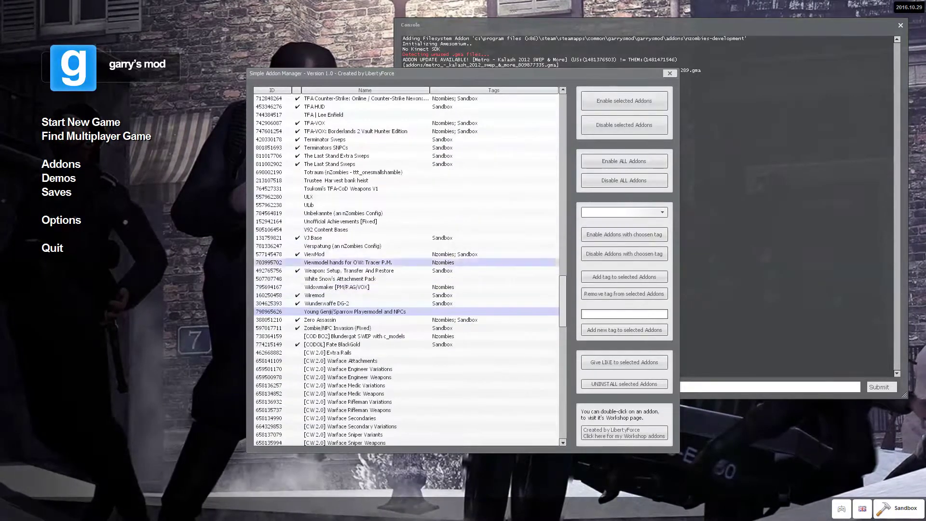
click(354, 263)
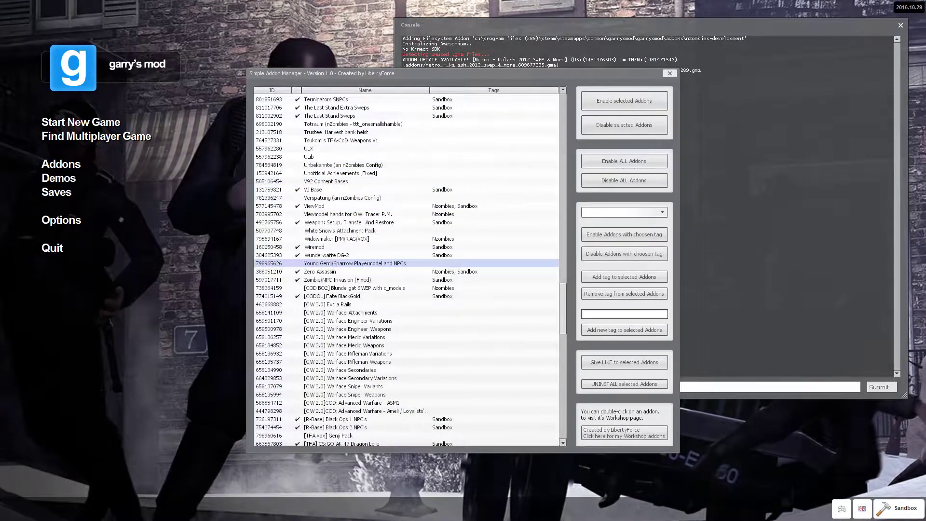
Close the addon manager and the console, and view the game's own Subscribed addons page before returning to the main menu
key(Escape)
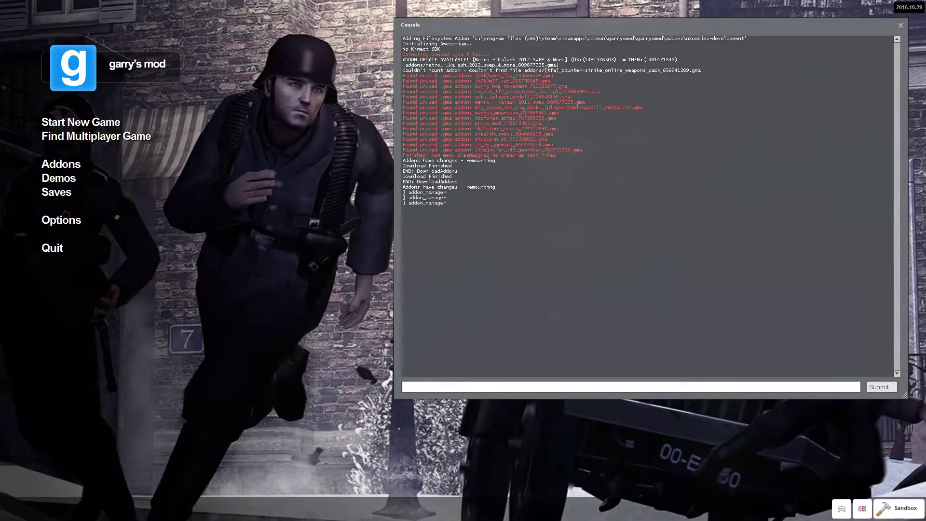
key(grave)
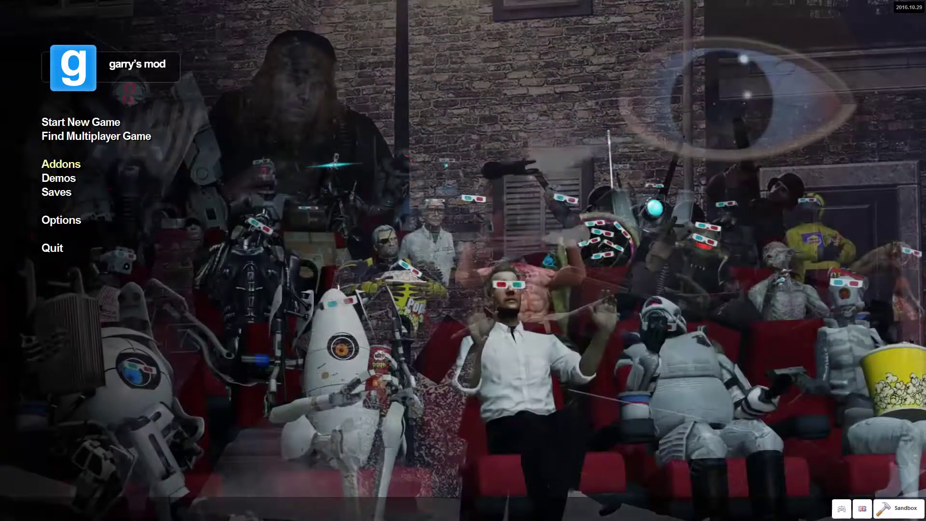
click(61, 163)
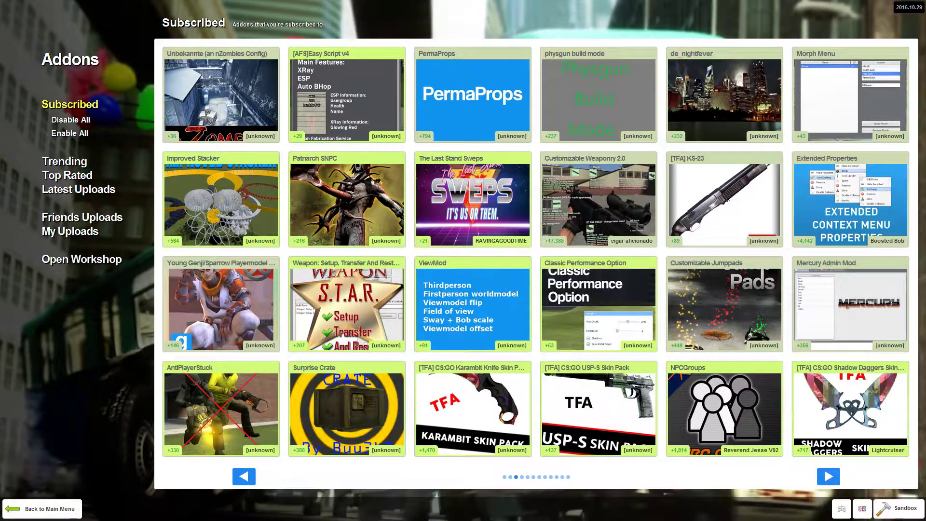
key(Escape)
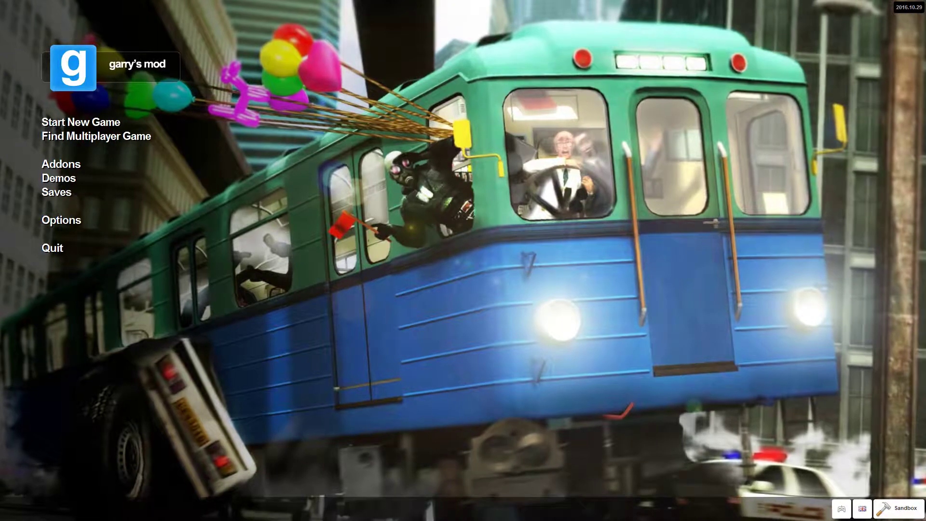
Reopen the Simple Addon Manager by running addon_manager in the console
key(grave)
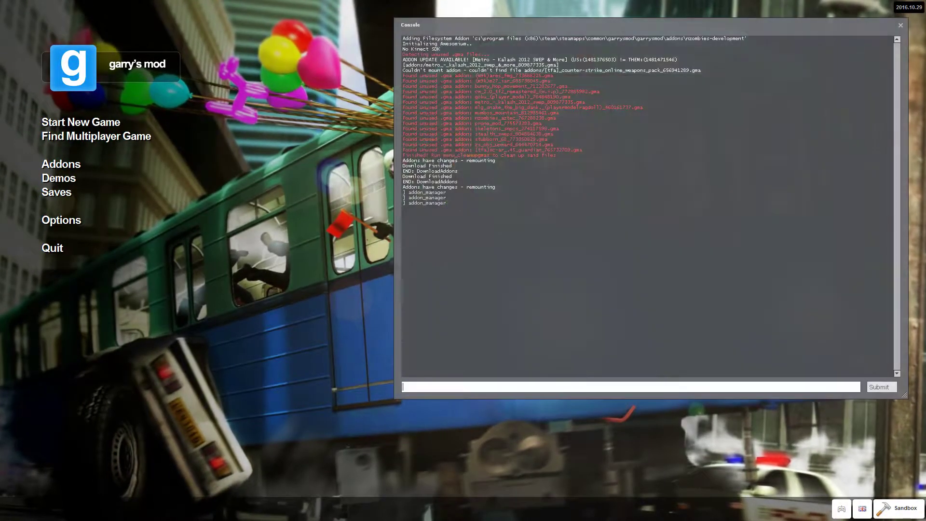
text(addon_manager)
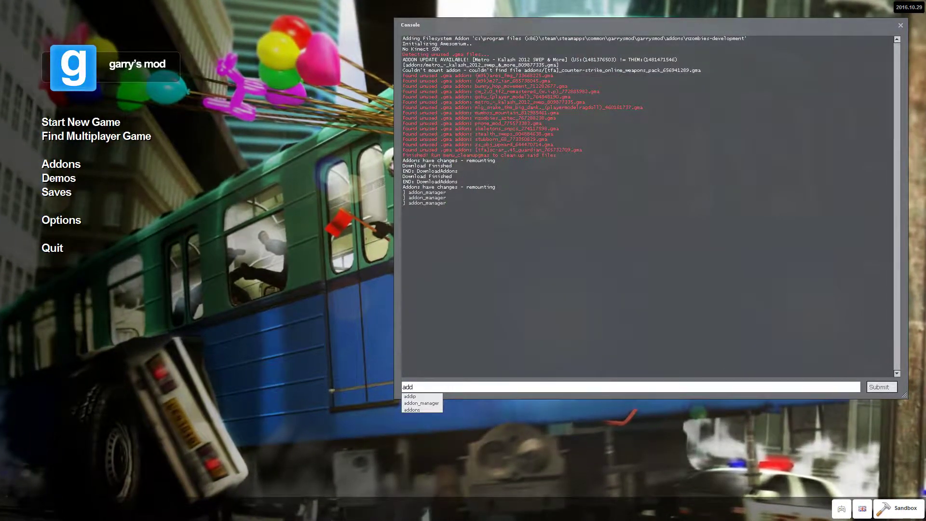
key(Return)
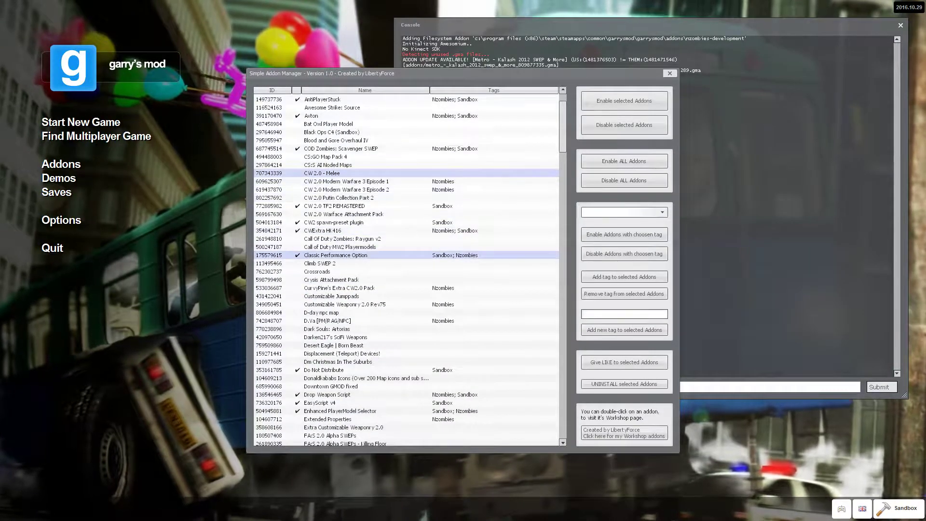
Examine the enabled states and tags throughout the addon list, selecting the sbahjgm addon along the way
scroll(405, 270, down, 20)
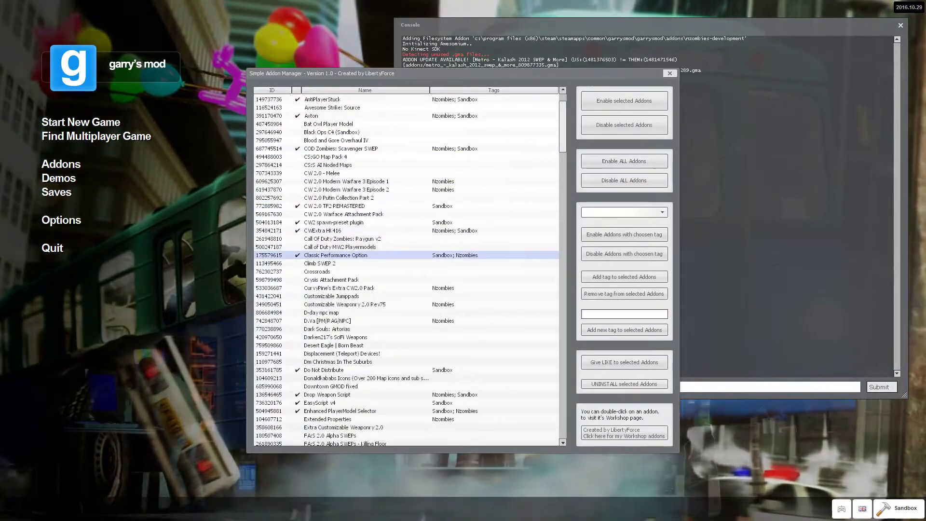
scroll(405, 376, down, 15)
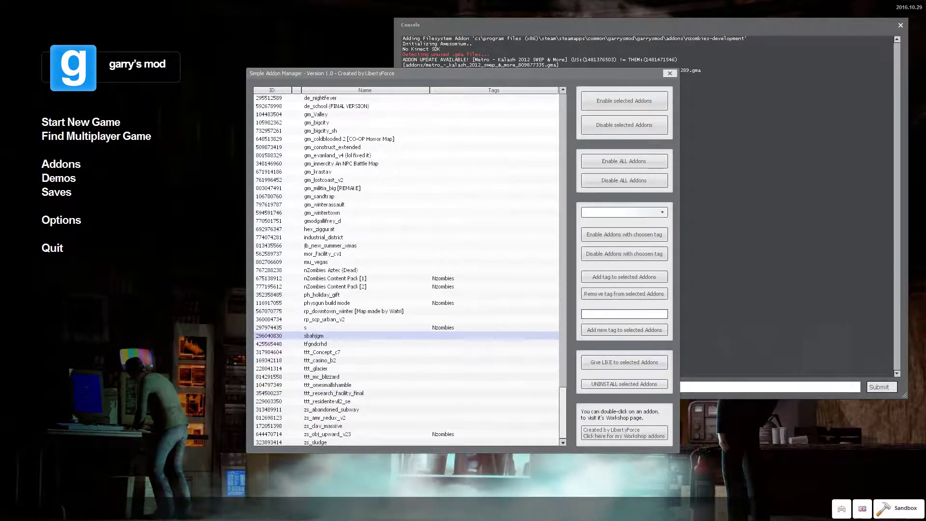
click(337, 328)
click(337, 335)
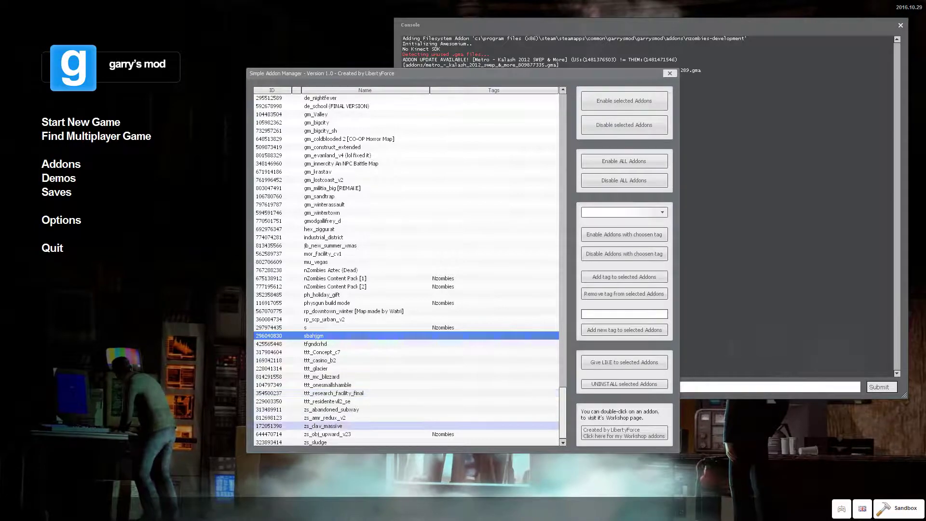
scroll(338, 335, up, 1)
scroll(338, 335, up, 20)
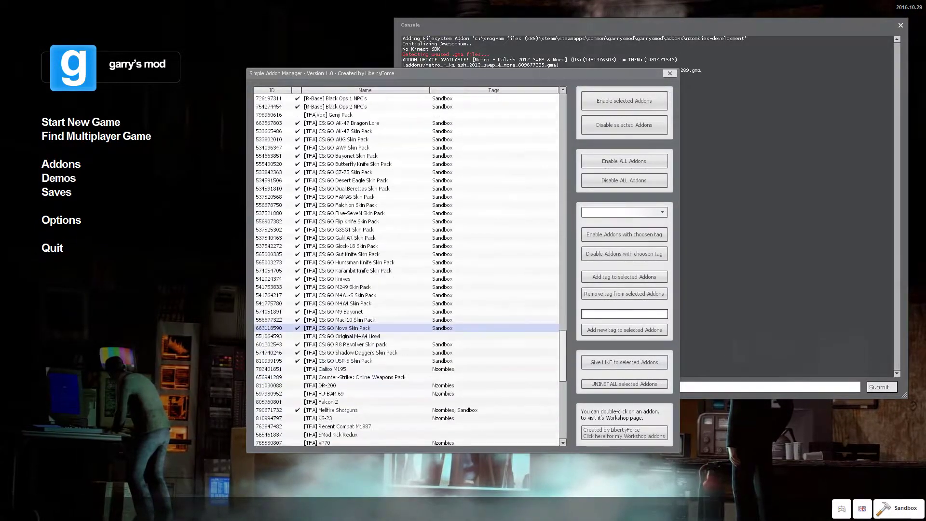
scroll(406, 270, up, 20)
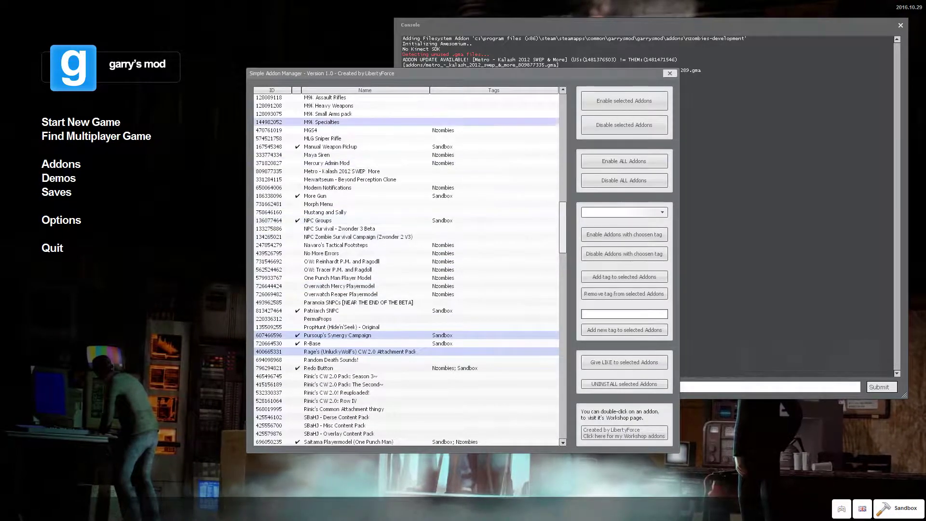
scroll(406, 270, up, 10)
scroll(406, 270, up, 20)
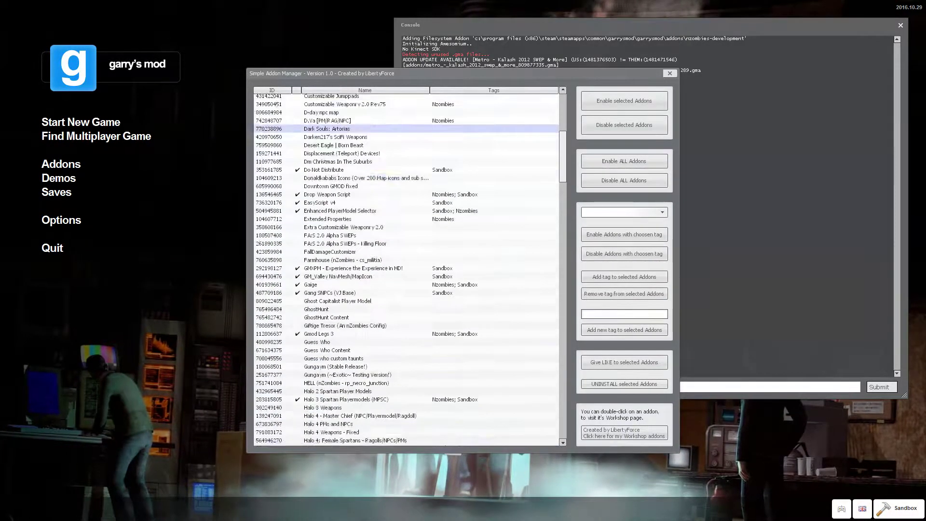